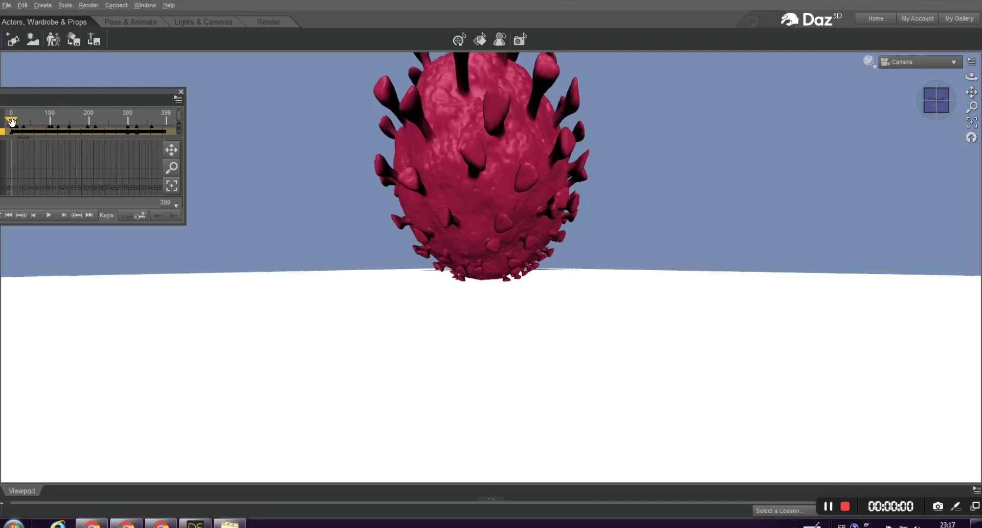
Move the timeline playhead to frame 399 to view the end of the virus animation.
left_click_drag(12, 123, 183, 139)
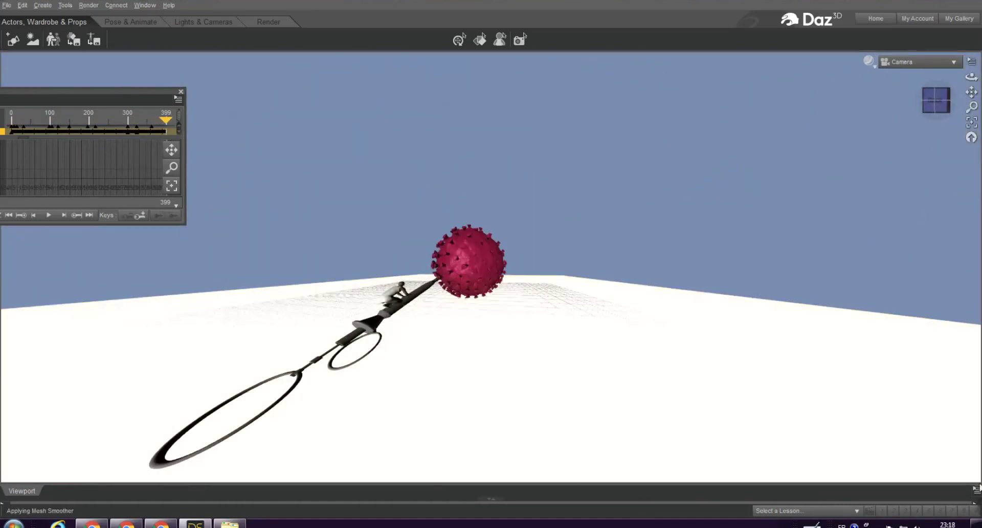
mouse_move(938, 513)
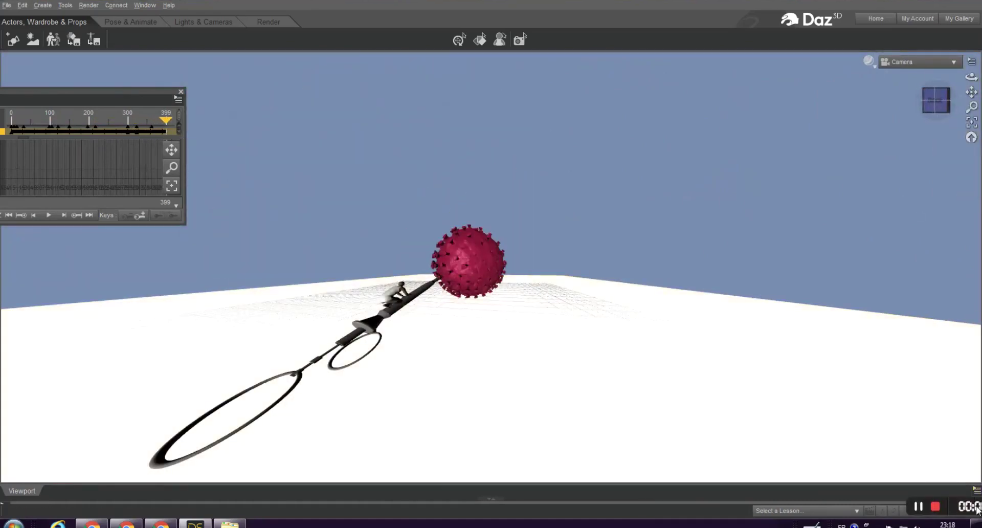
left_click(842, 506)
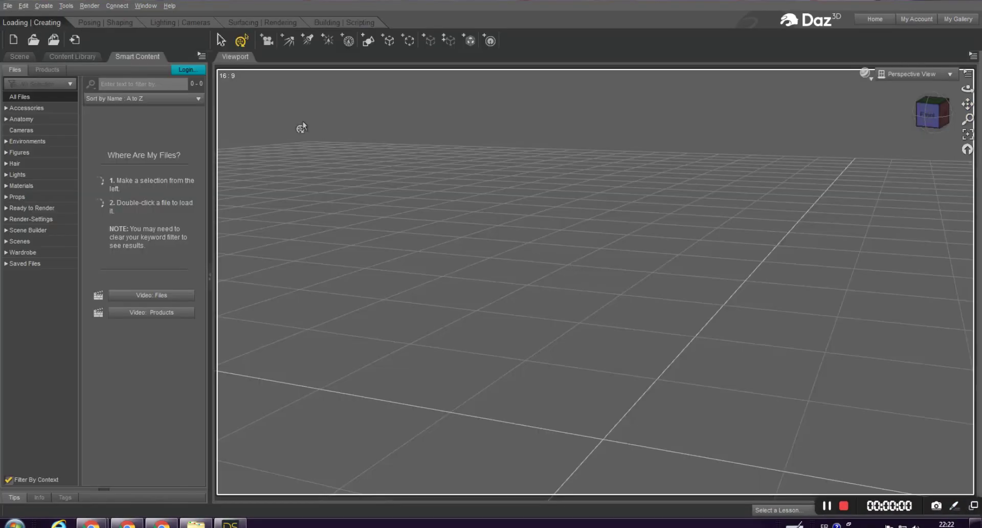
Open the Face Transfer pane.
left_click(146, 5)
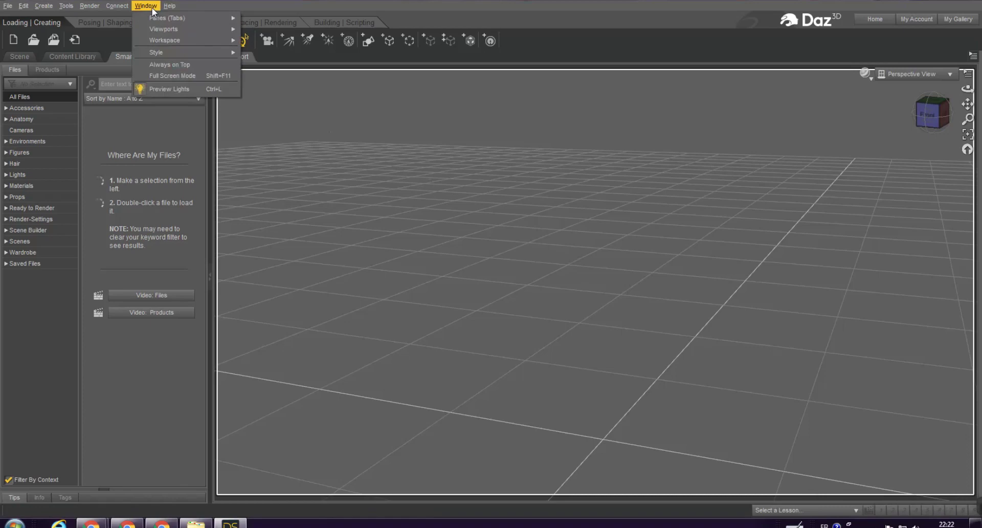
mouse_move(154, 30)
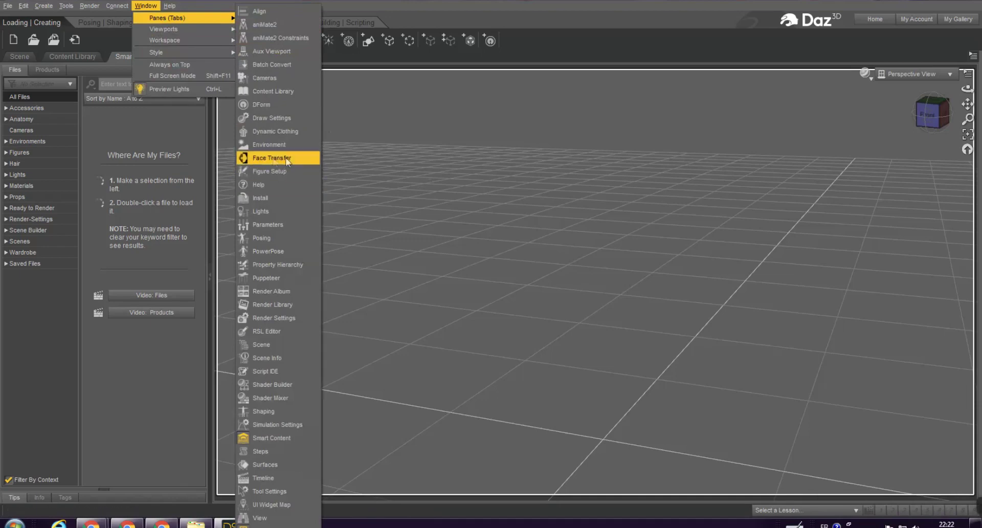
left_click(259, 158)
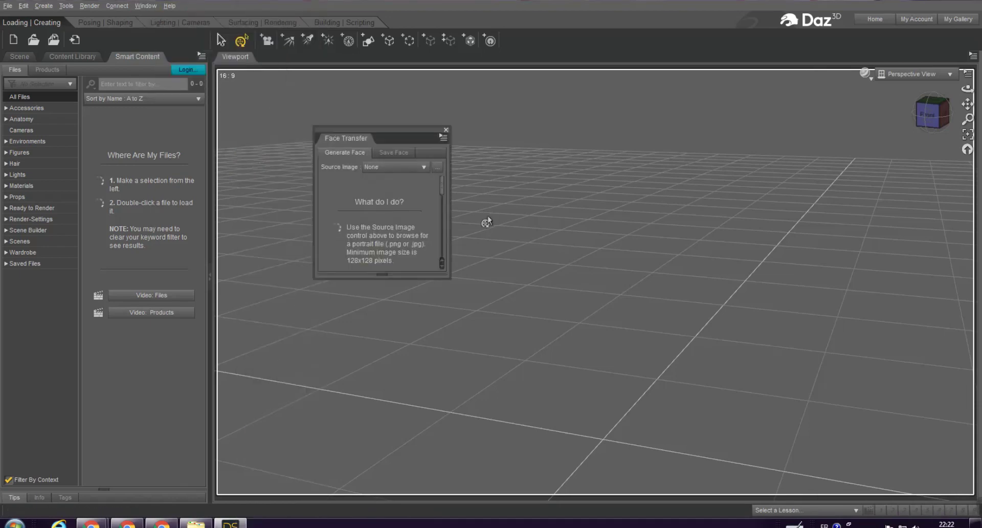
Load the Vladimir_Putin_-_2006 portrait from the desktop (Bureau) as the Face Transfer source image.
left_click(424, 171)
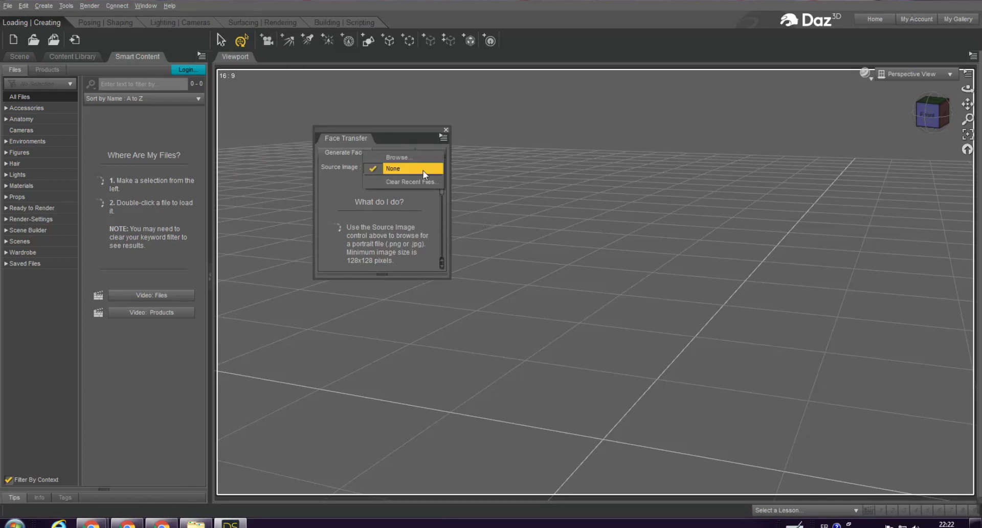
left_click(407, 159)
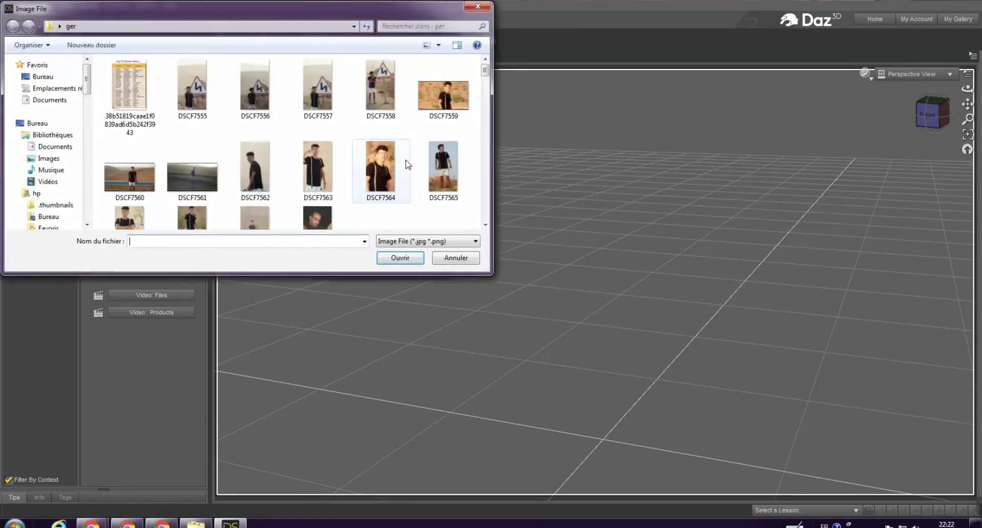
left_click(44, 76)
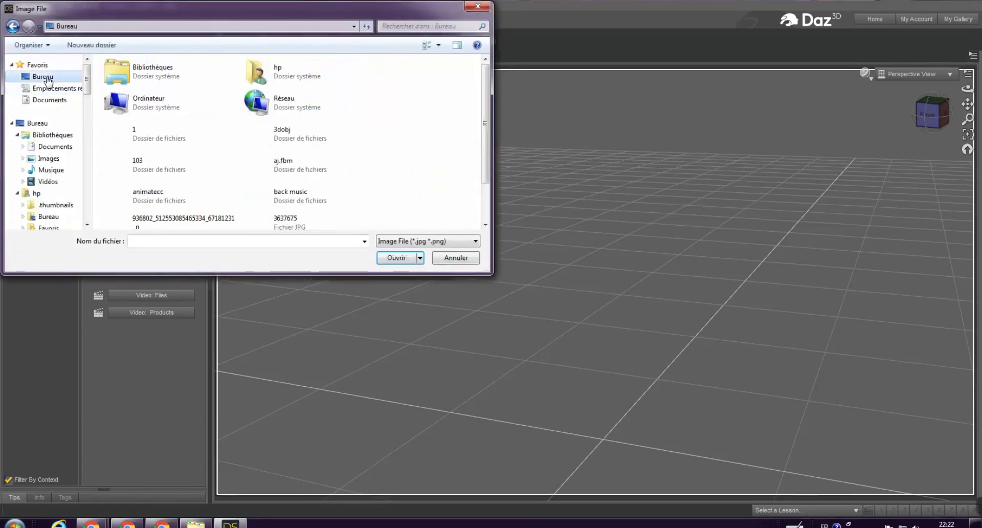
left_click_drag(483, 92, 485, 191)
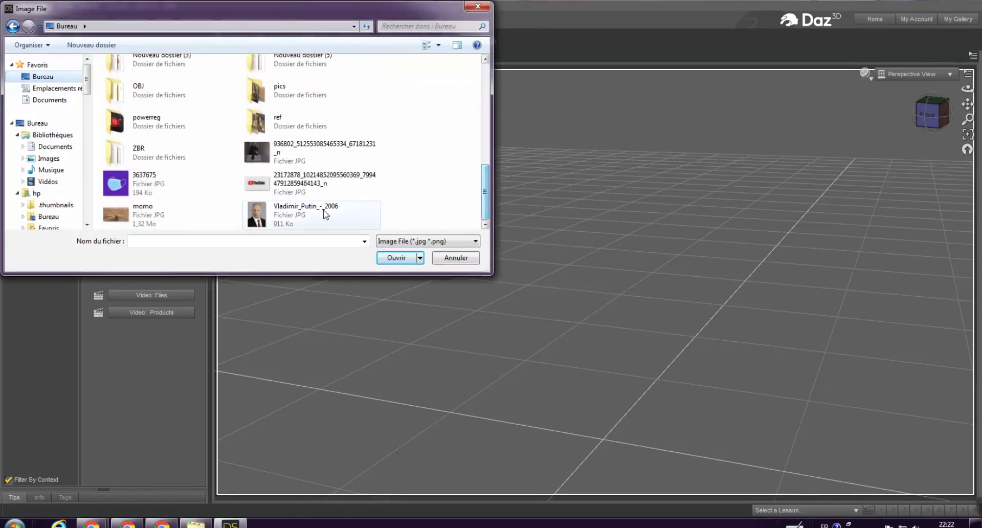
double_click(258, 218)
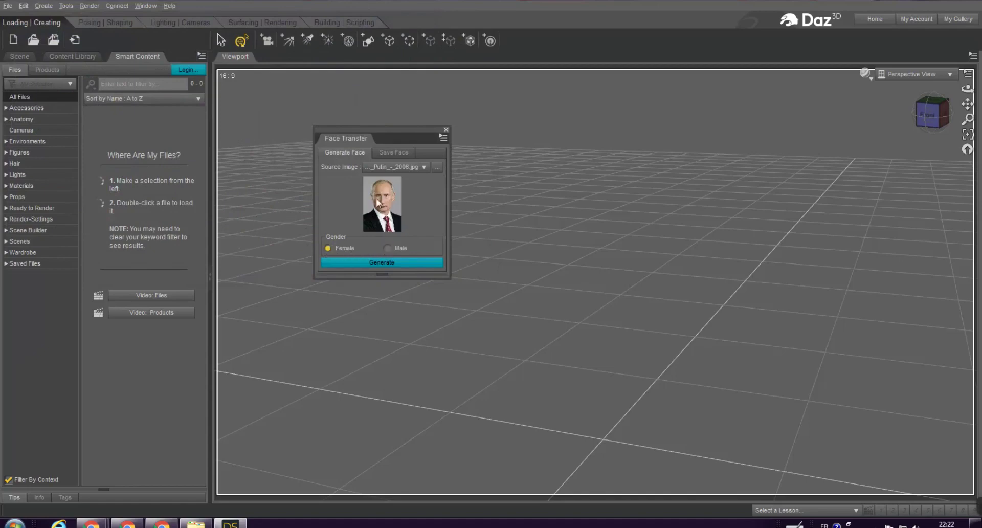
Set the gender to Male, generate the Face Transfer figure from the portrait and close the Face Transfer pane.
left_click(387, 249)
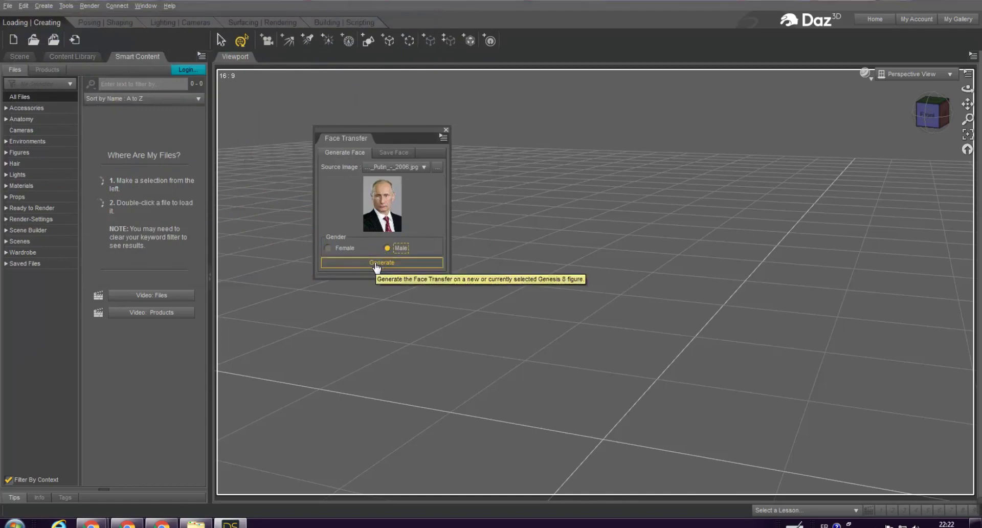
left_click(376, 264)
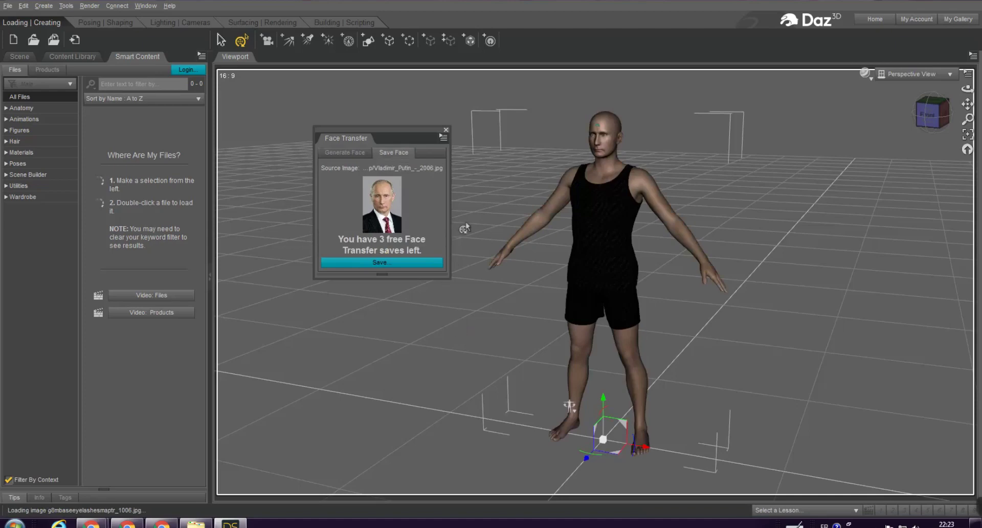
left_click(446, 131)
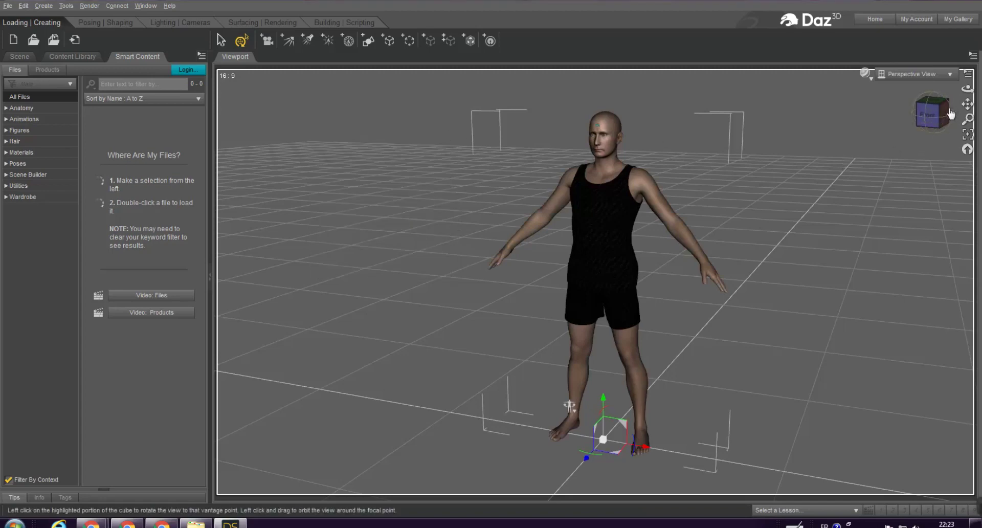
Examine the generated male figure's head and upper body from the front.
left_click(929, 123)
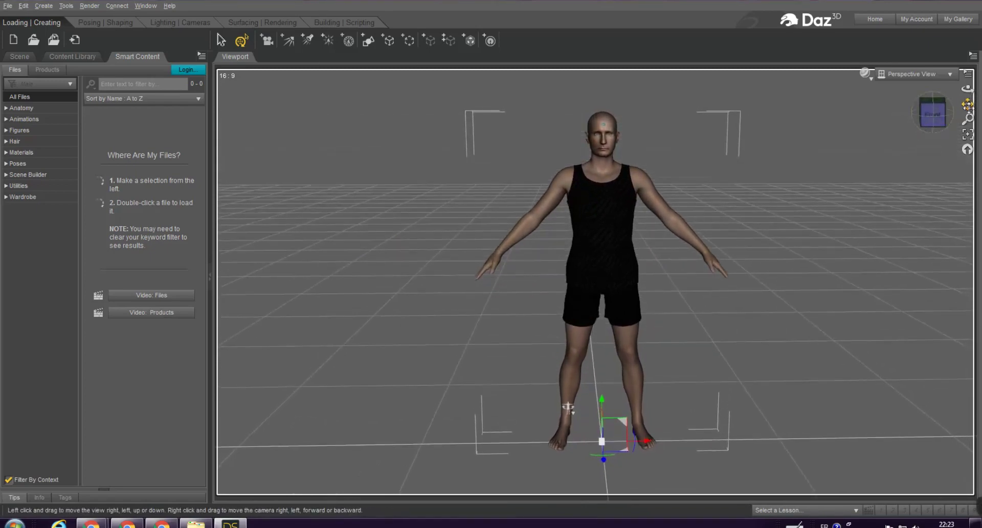
left_click_drag(567, 408, 570, 478)
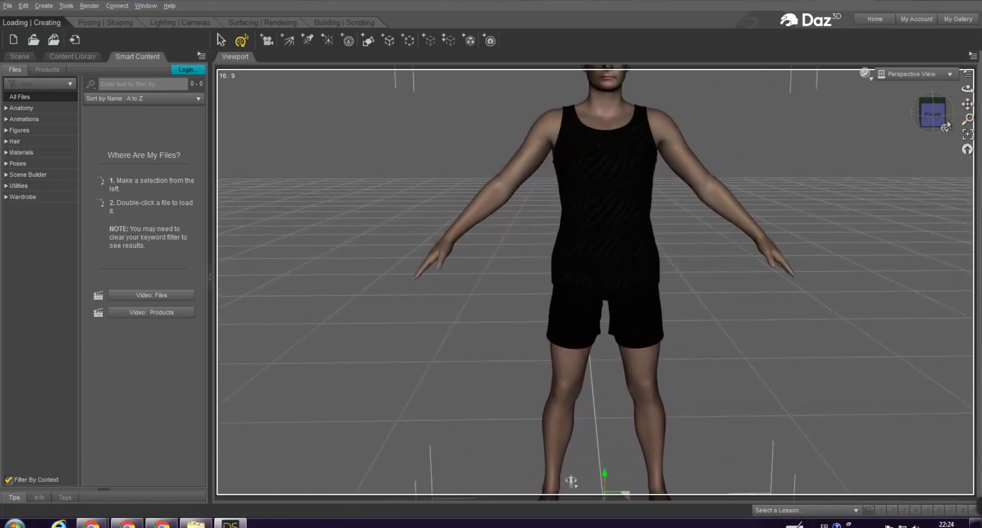
left_click_drag(570, 481, 610, 130)
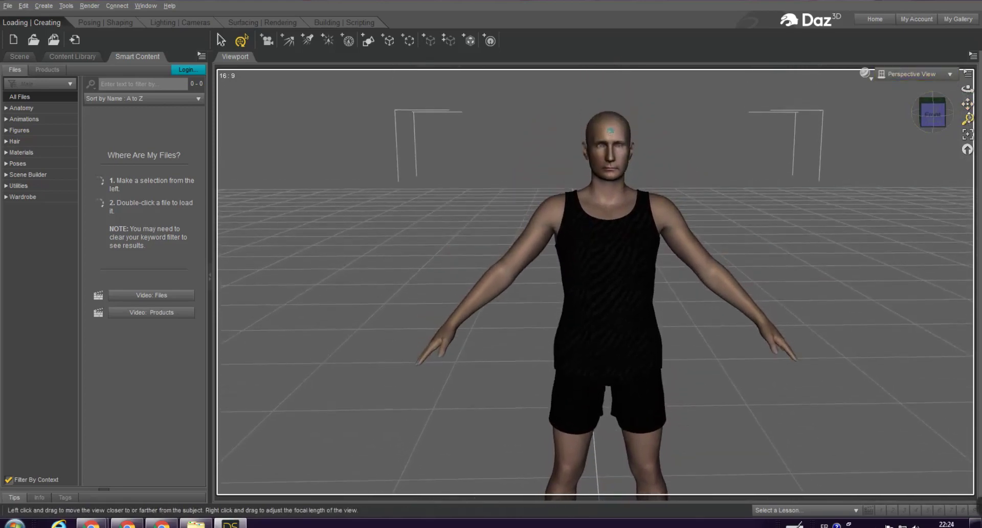
left_click_drag(967, 118, 967, 118)
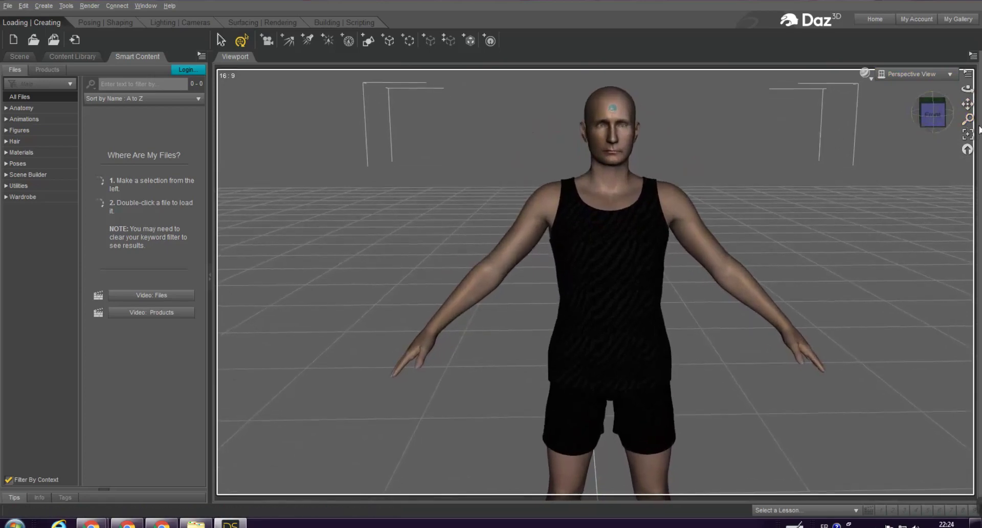
left_click_drag(966, 117, 966, 128)
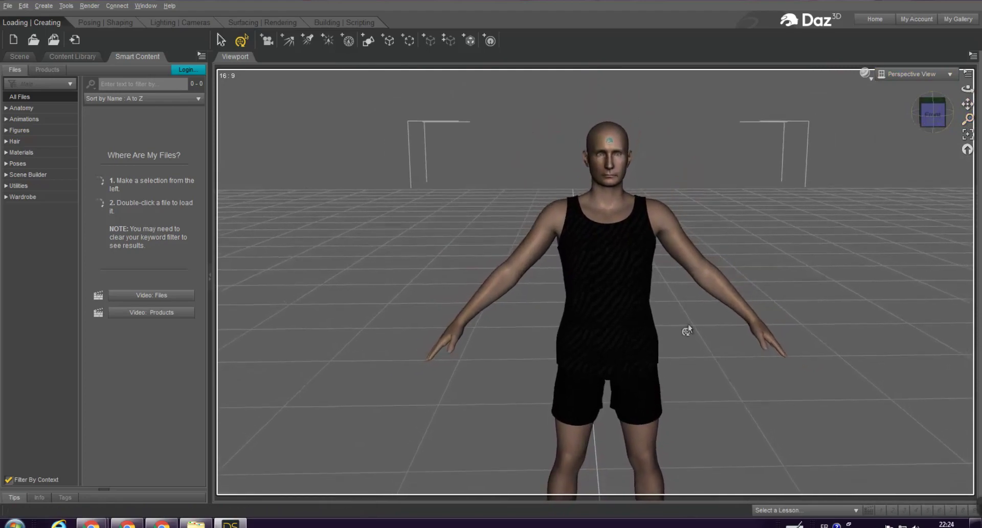
left_click(616, 152)
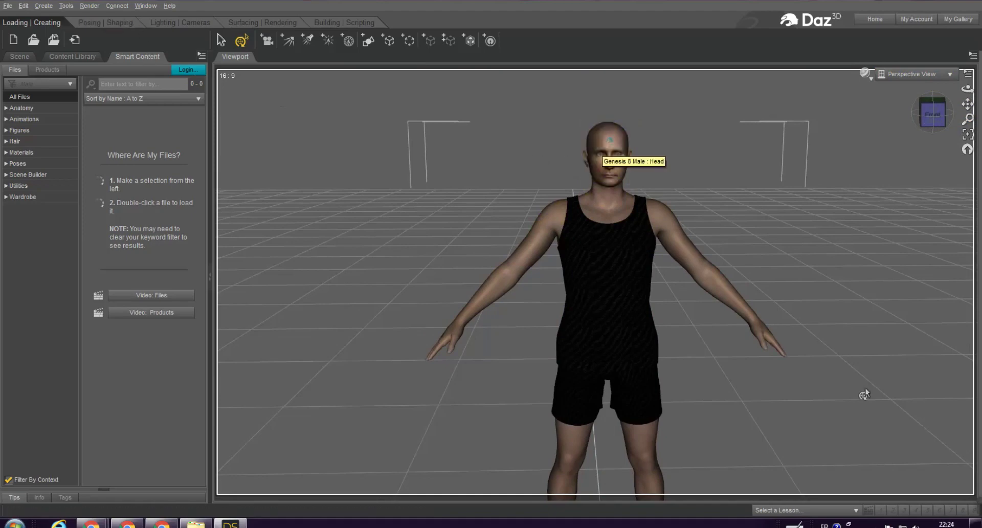
mouse_move(978, 519)
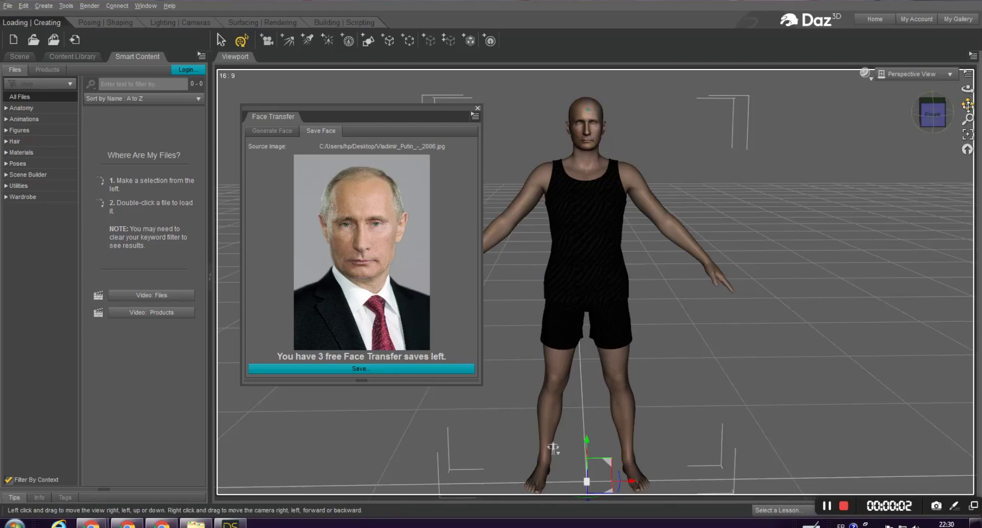
Save the generated face with the shape name "putin", including it as a scene subset, and close the Face Transfer pane.
mouse_move(967, 119)
left_mouse_down()
mouse_move(966, 110)
mouse_move(966, 118)
left_mouse_up()
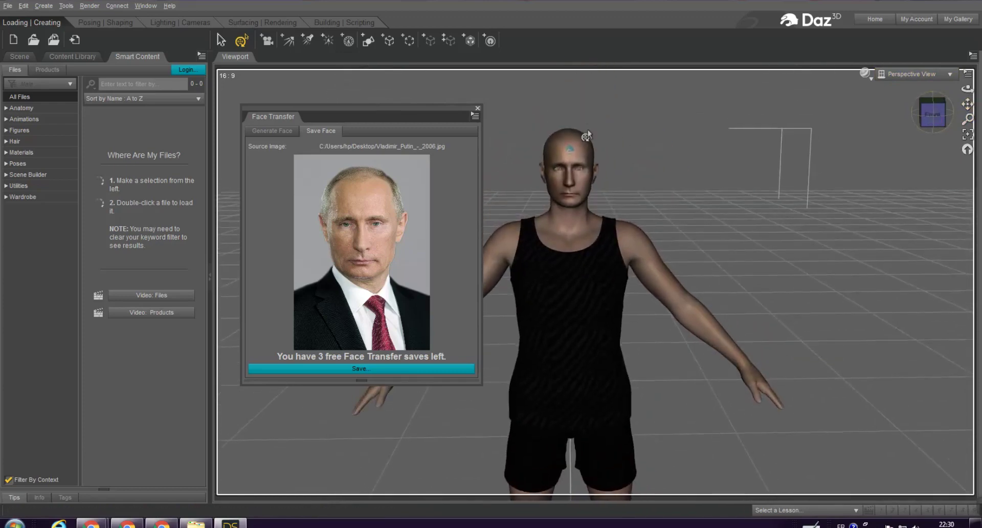
left_click(553, 147)
left_click(360, 369)
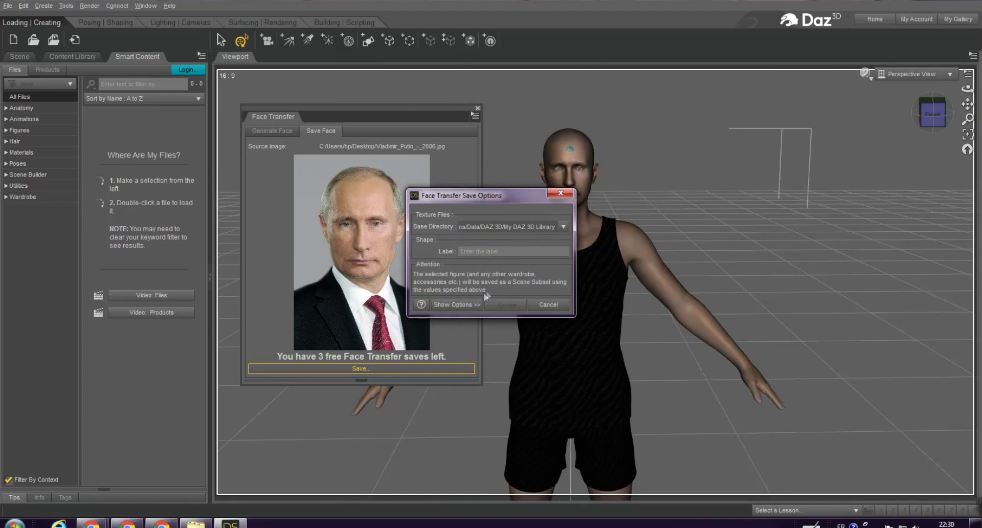
left_click(460, 304)
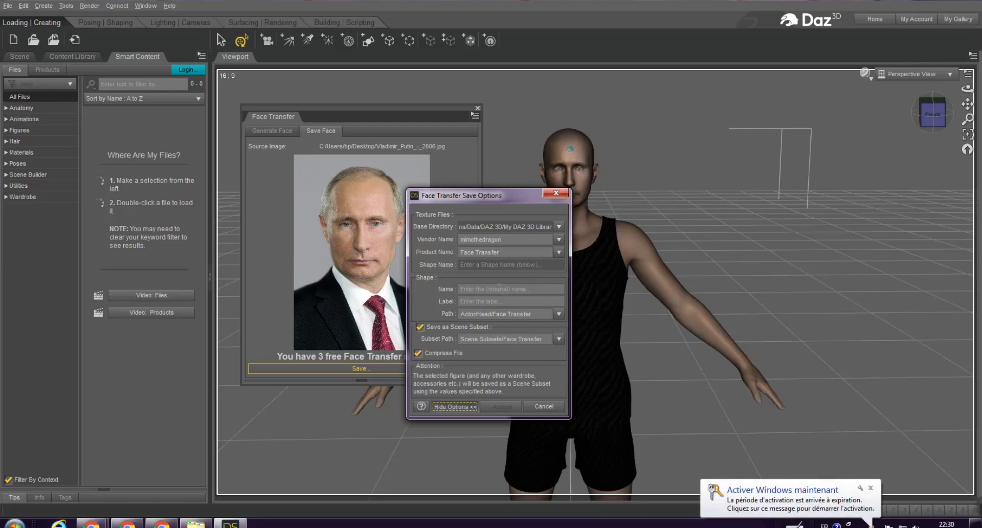
left_click(495, 288)
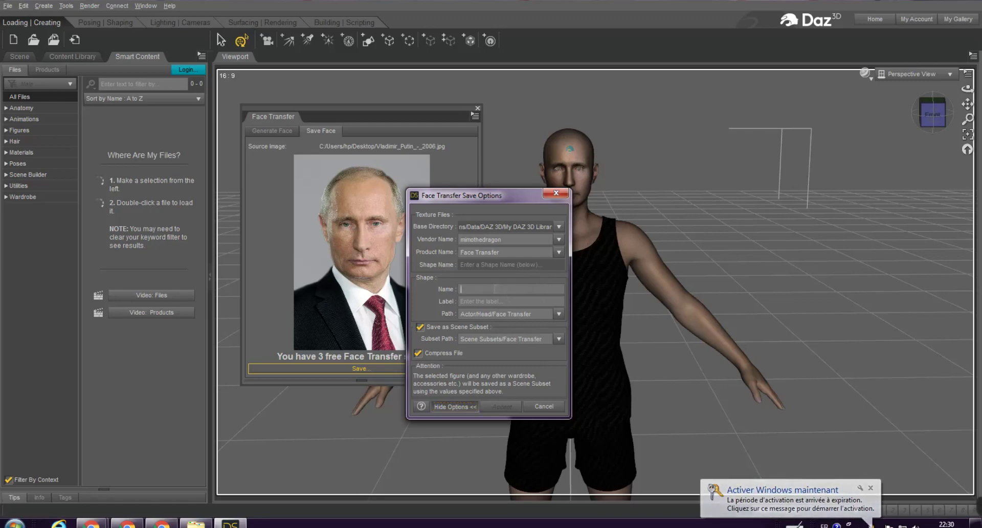
type("p")
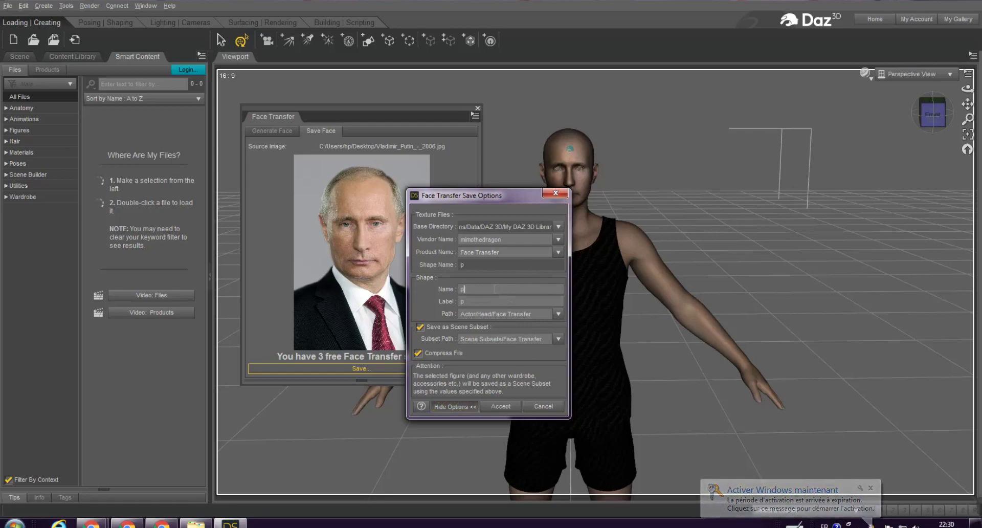
type("utin")
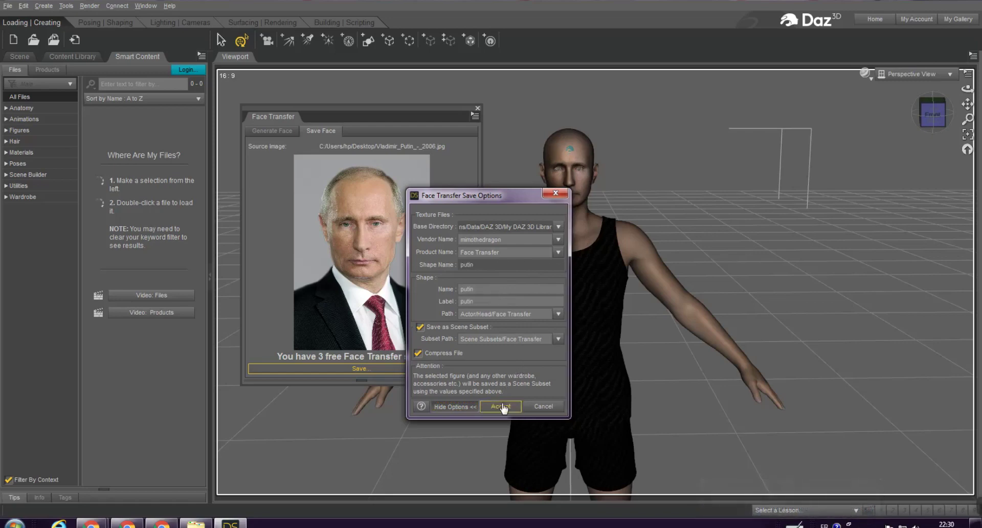
left_click(503, 408)
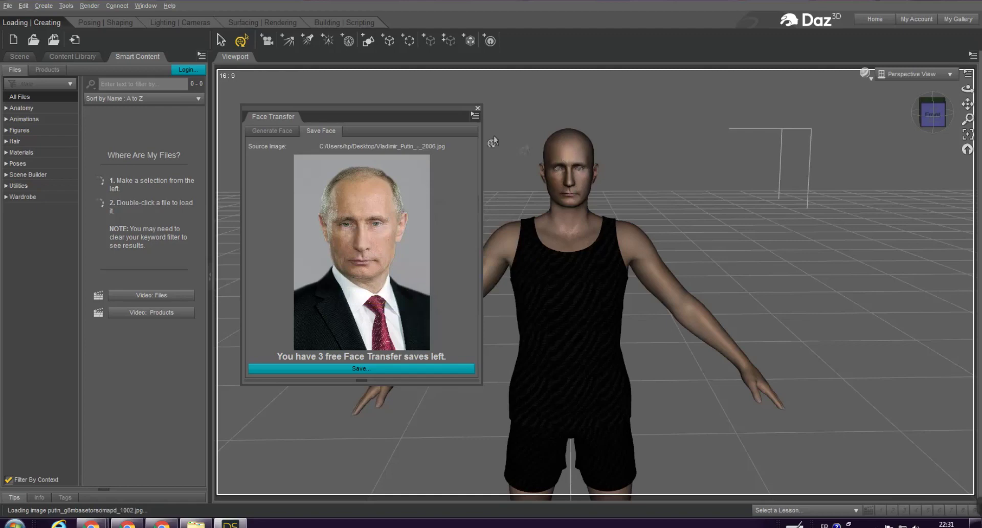
left_click(477, 108)
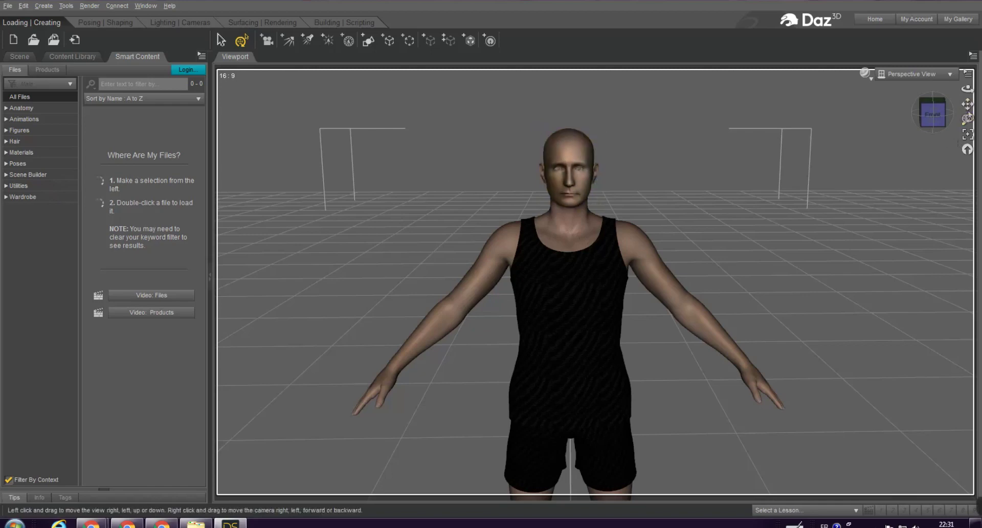
Examine the figure and browse its available smart content under Materials, Utilities and Wardrobe, including Underwear and Outfits.
left_click_drag(966, 119, 961, 192)
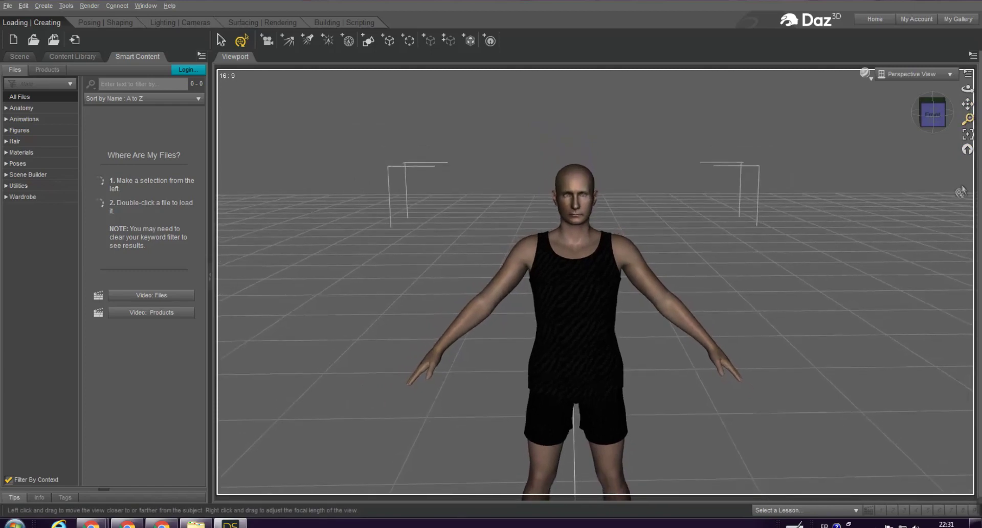
left_click_drag(967, 104, 544, 470)
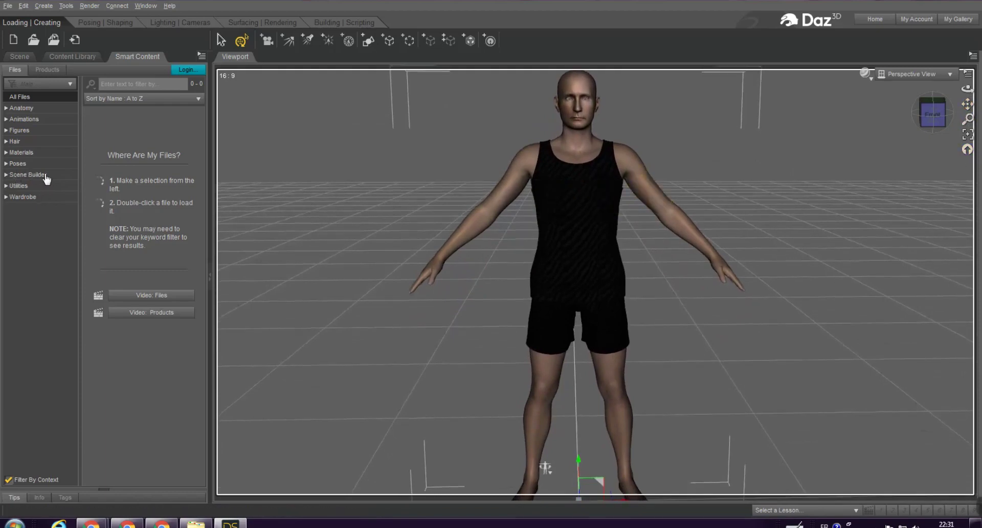
left_click(19, 152)
left_click(6, 186)
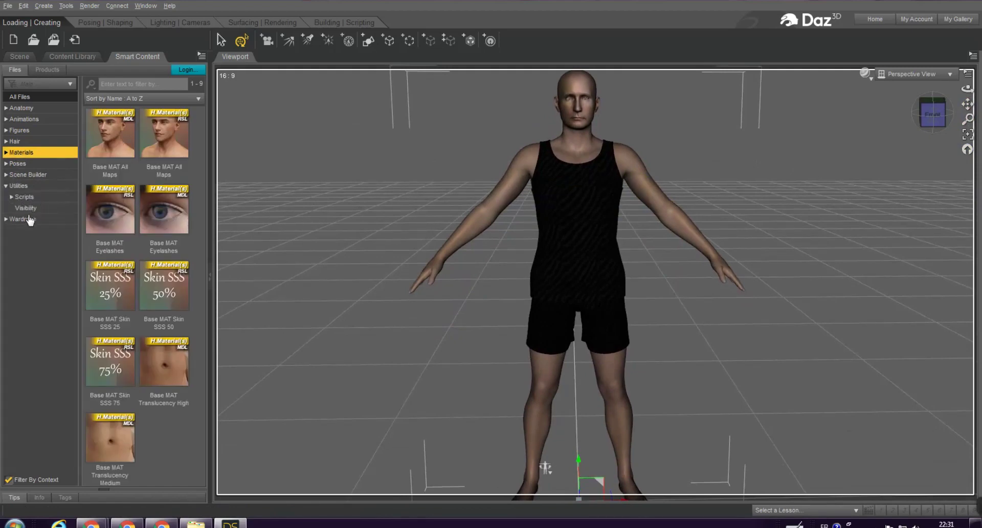
left_click(5, 219)
left_click(23, 241)
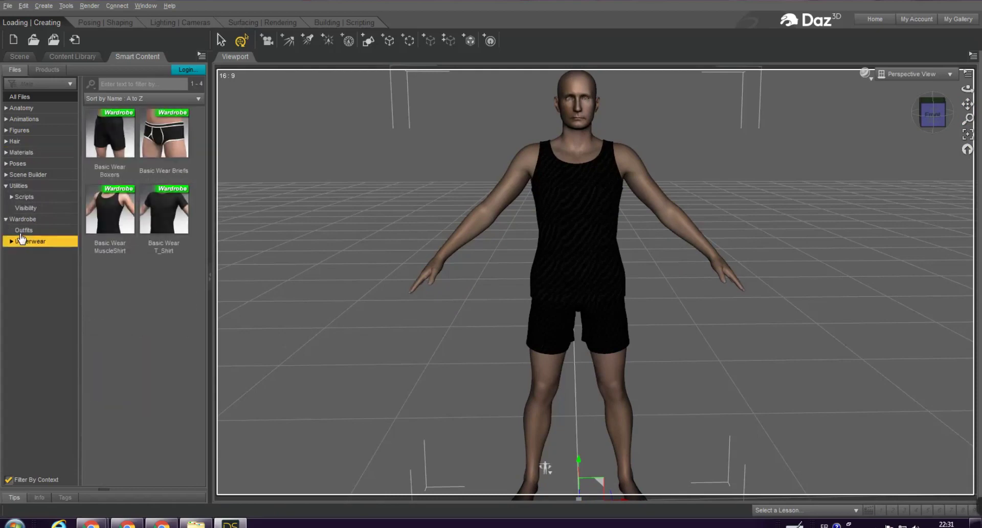
left_click(21, 233)
left_click(23, 221)
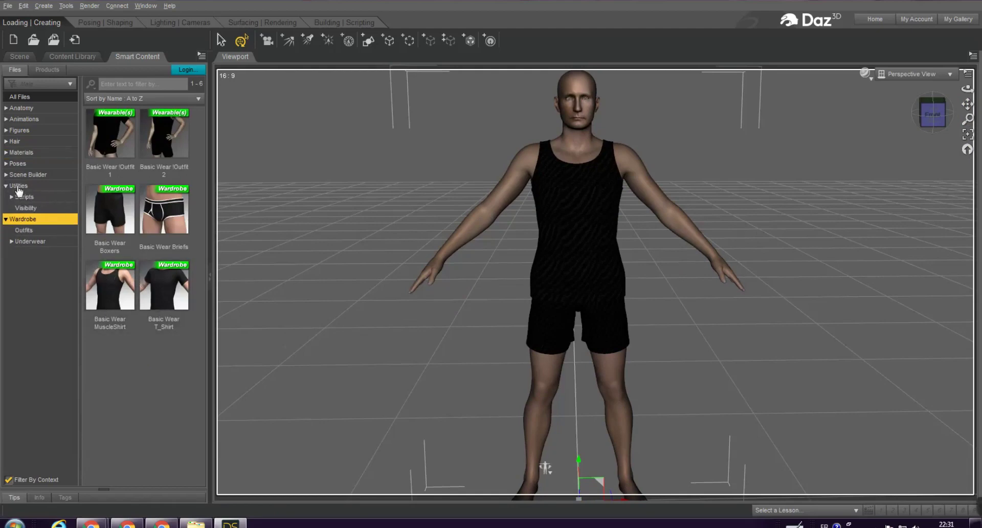
left_click(21, 154)
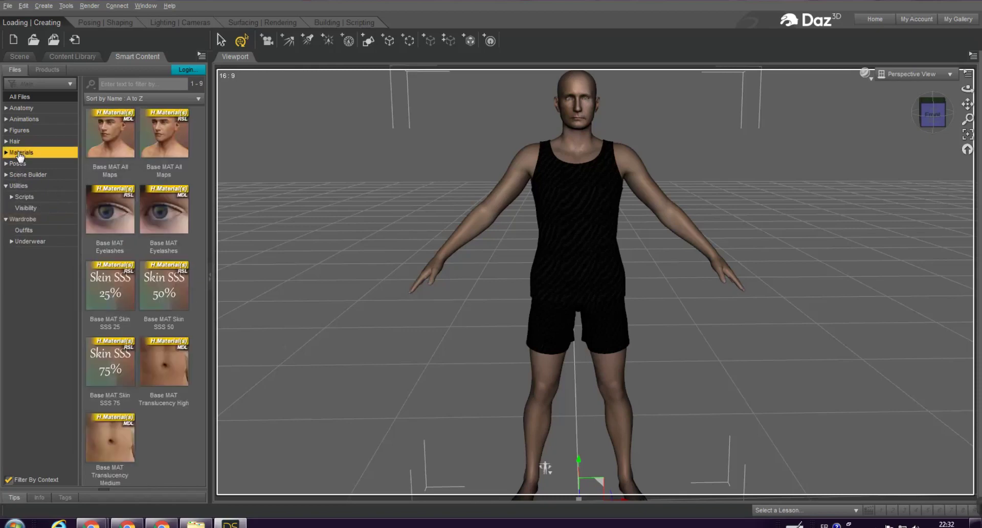
Browse the smart content under Hair, Figures, Visibility, Outfits and Underwear, view the figure from an angle, and check the Content Library.
left_click(18, 141)
left_click(19, 131)
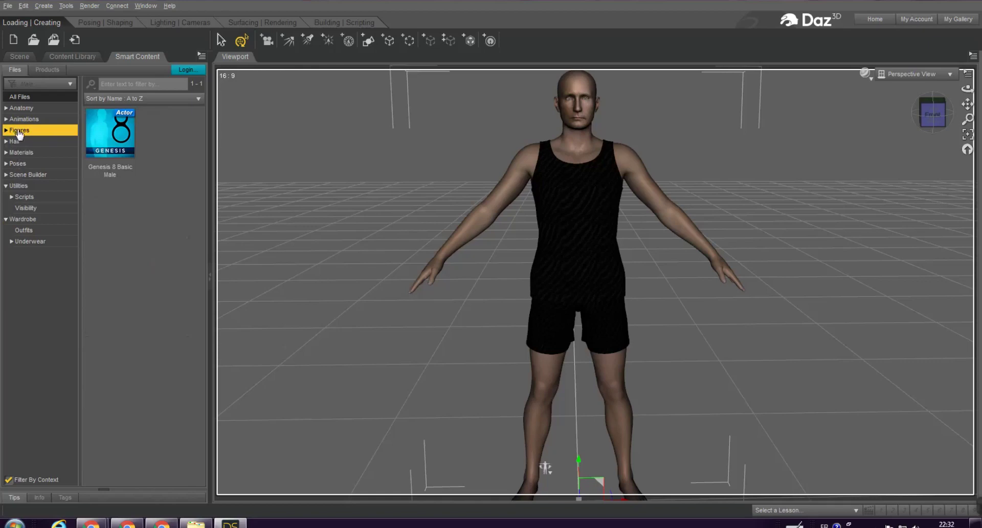
left_click(31, 208)
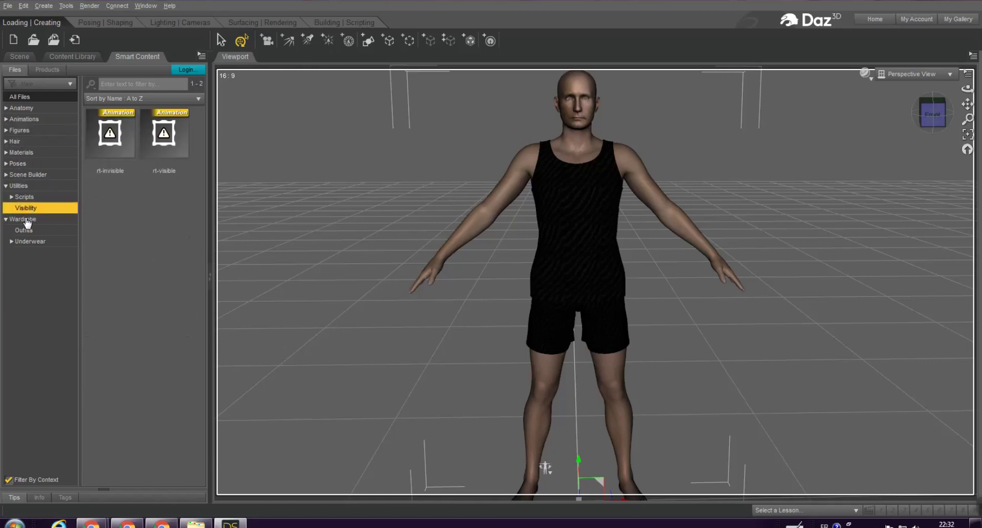
left_click(26, 220)
left_click(24, 230)
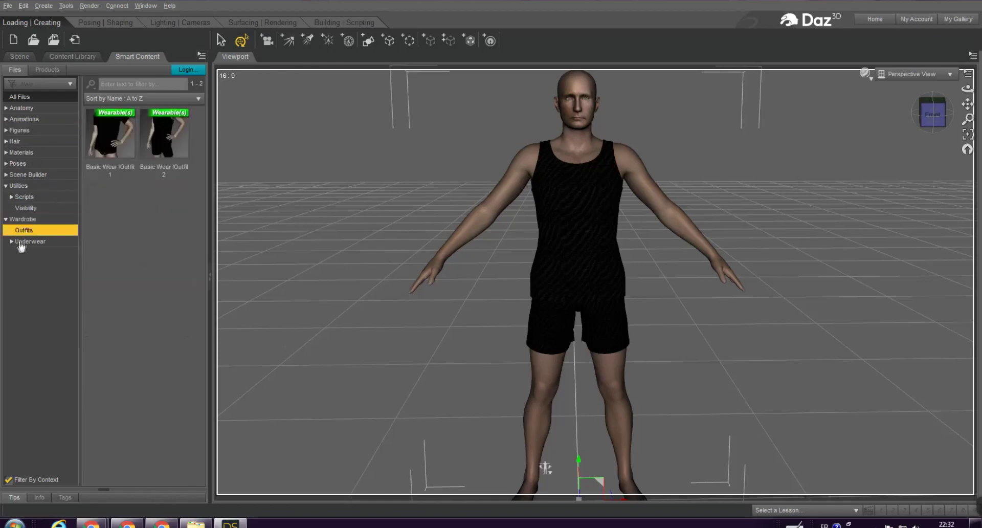
left_click(20, 243)
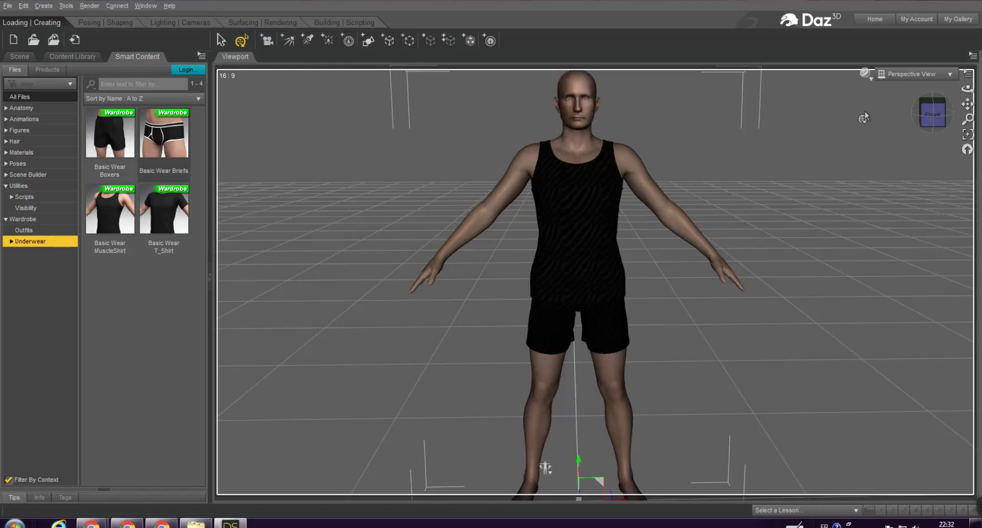
left_click(939, 121)
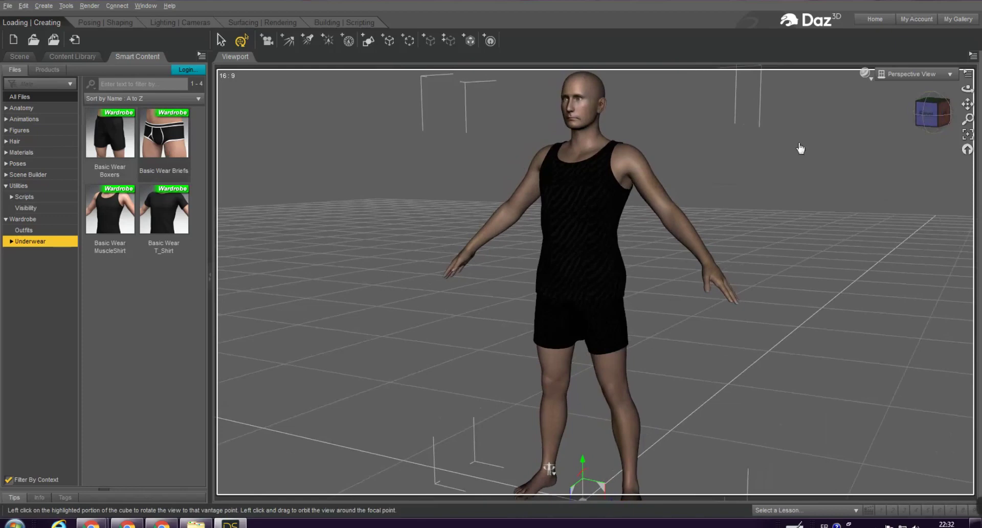
left_click(79, 59)
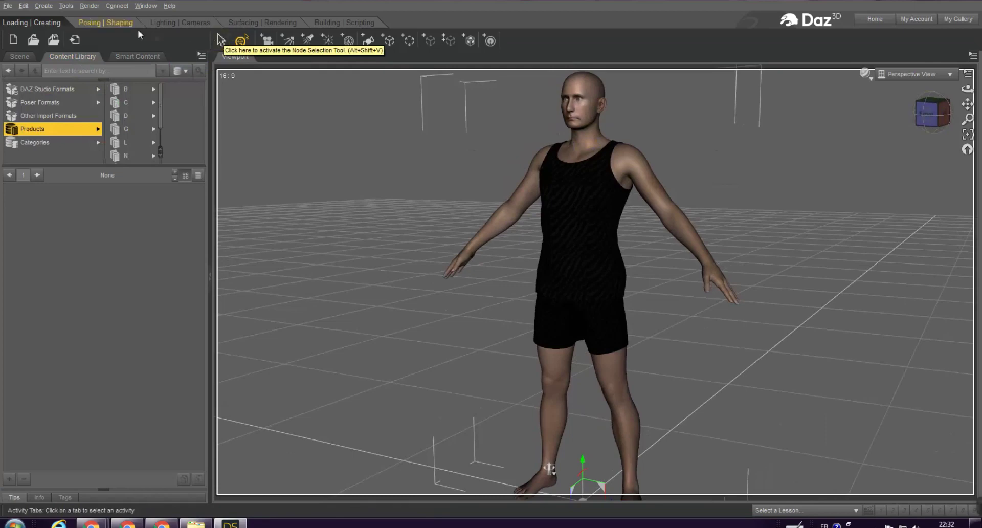
Examine the Genesis 8 Male (2) scene hierarchy and the Universal tool's settings in the Posing | Shaping workspace.
left_click(117, 23)
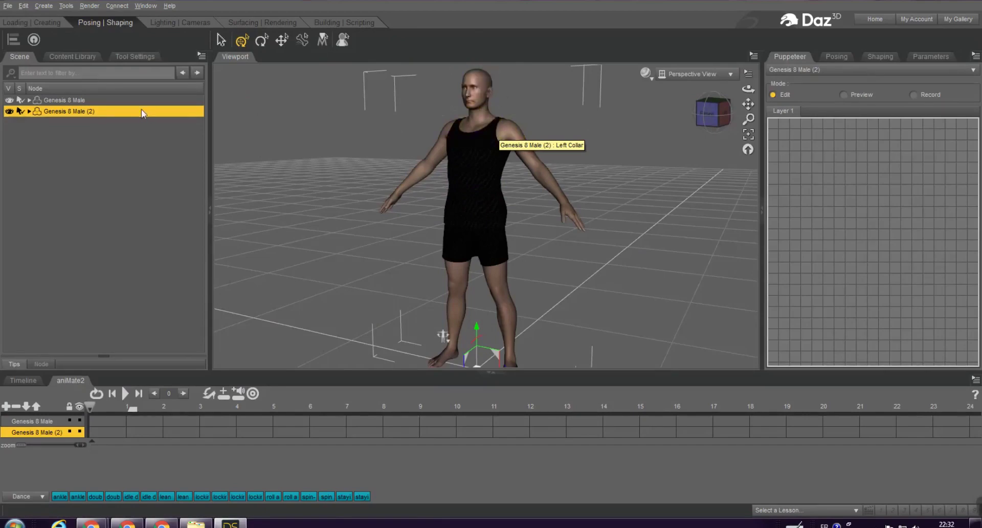
left_click(28, 111)
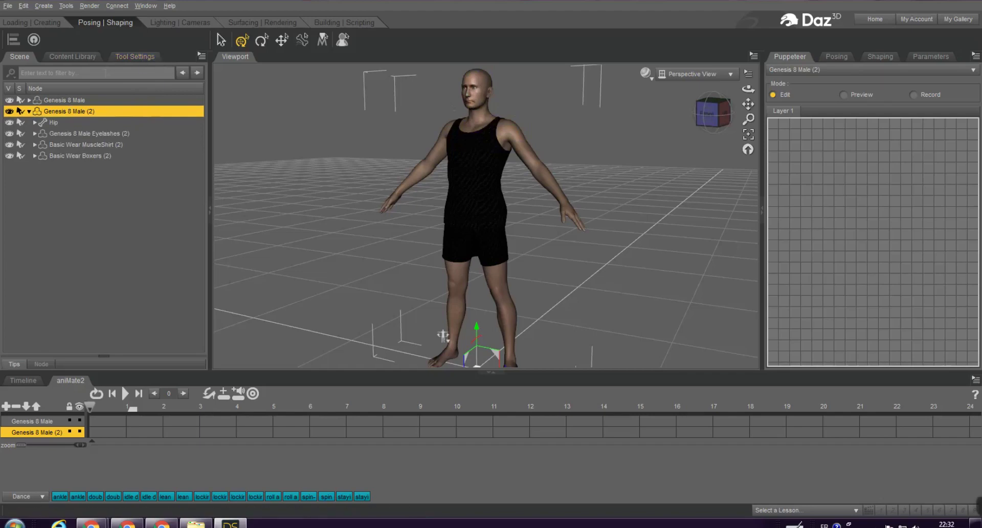
left_click(133, 58)
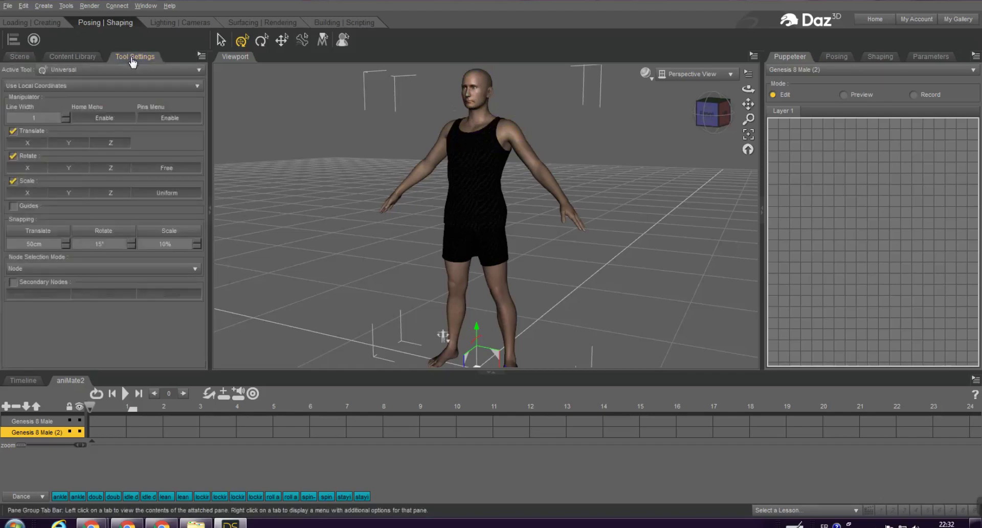
left_click(83, 58)
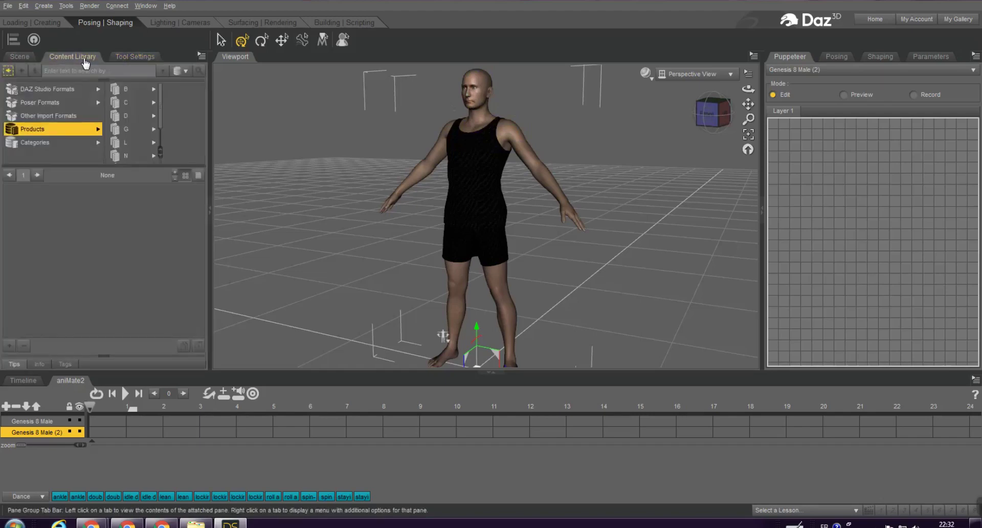
left_click(24, 60)
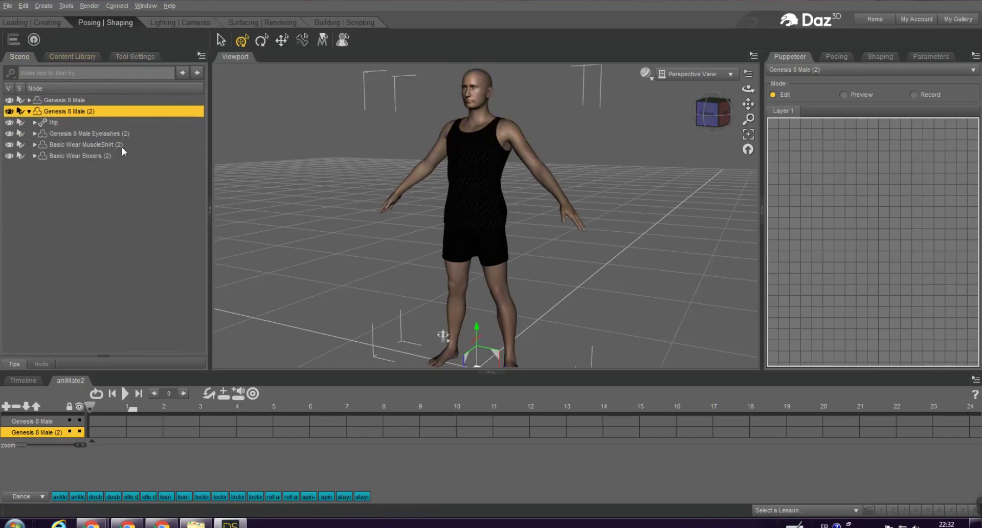
left_click(27, 112)
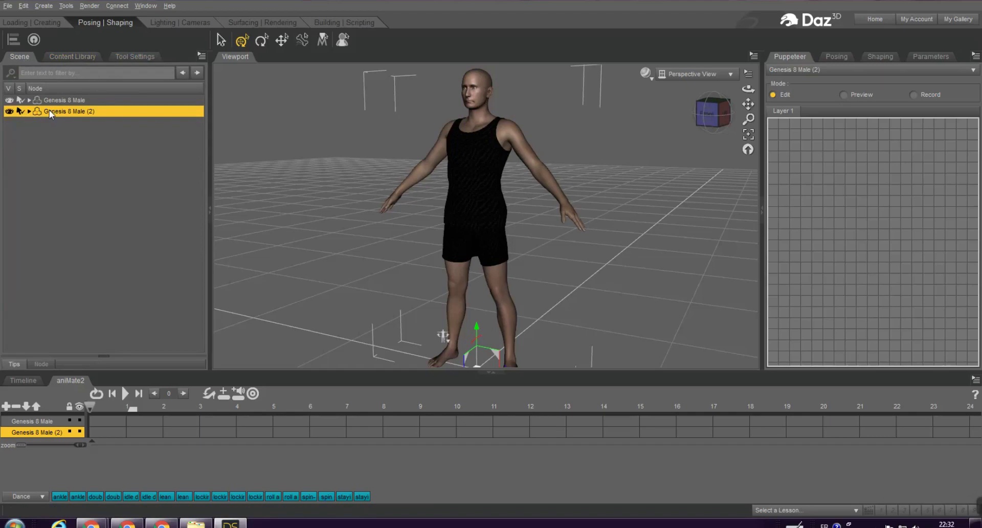
double_click(49, 111)
mouse_move(969, 518)
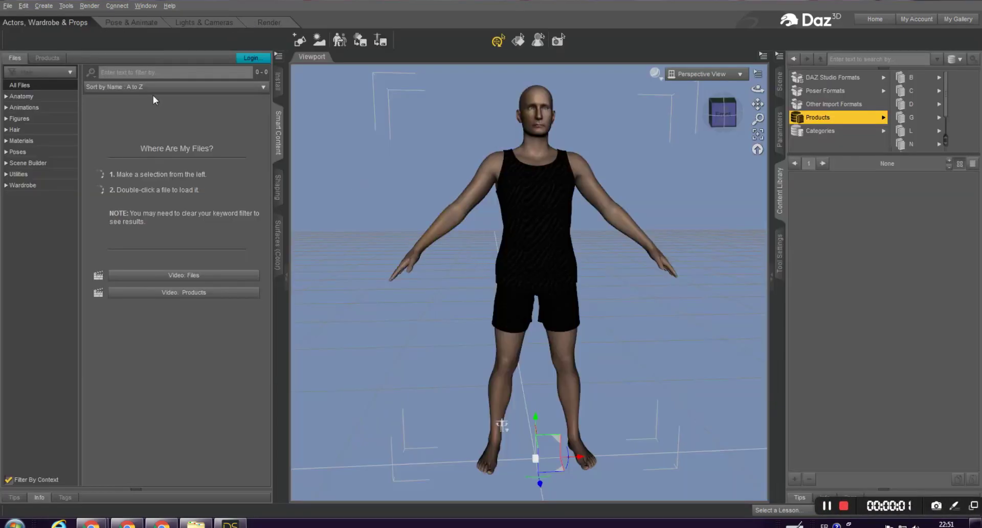
Show the Shaping pane and display its editor with the male figure's Actor shapes.
left_click(149, 7)
mouse_move(152, 17)
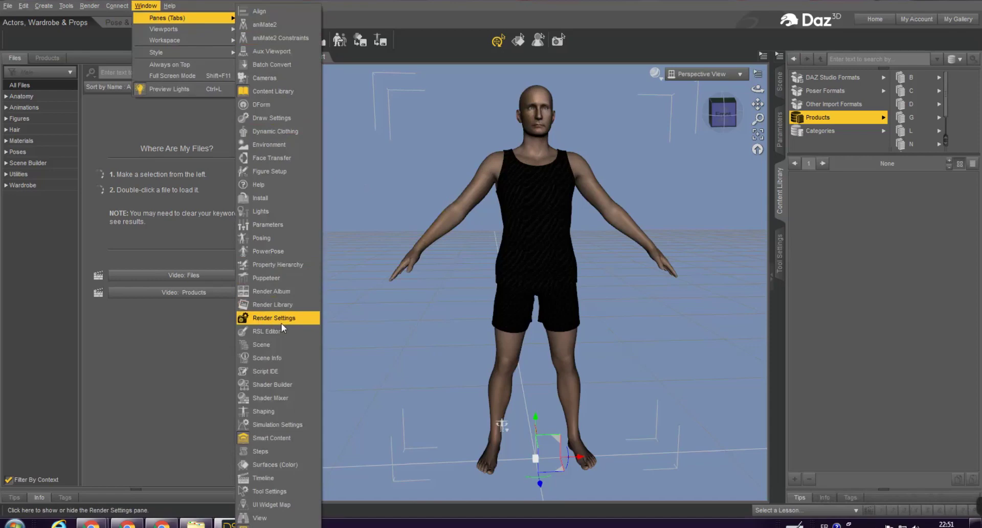
left_click(265, 410)
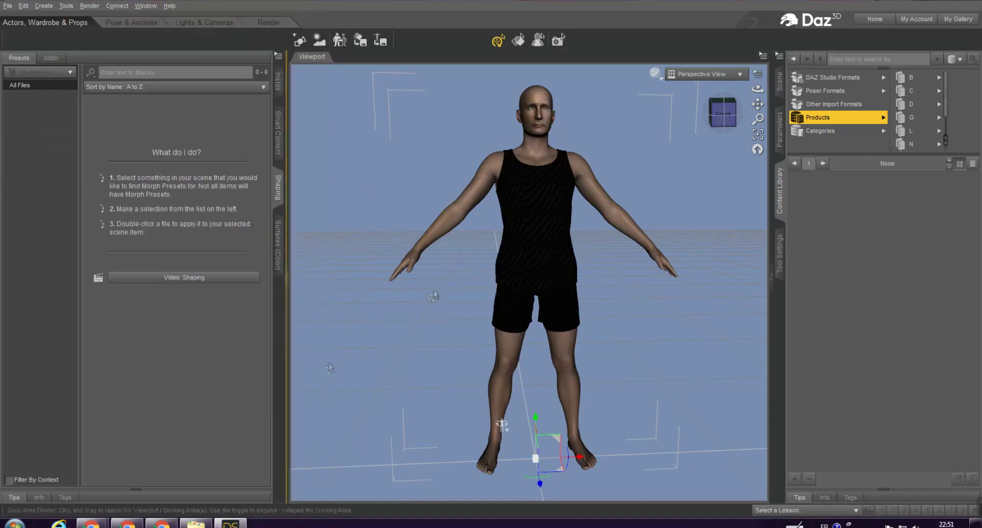
left_click(57, 57)
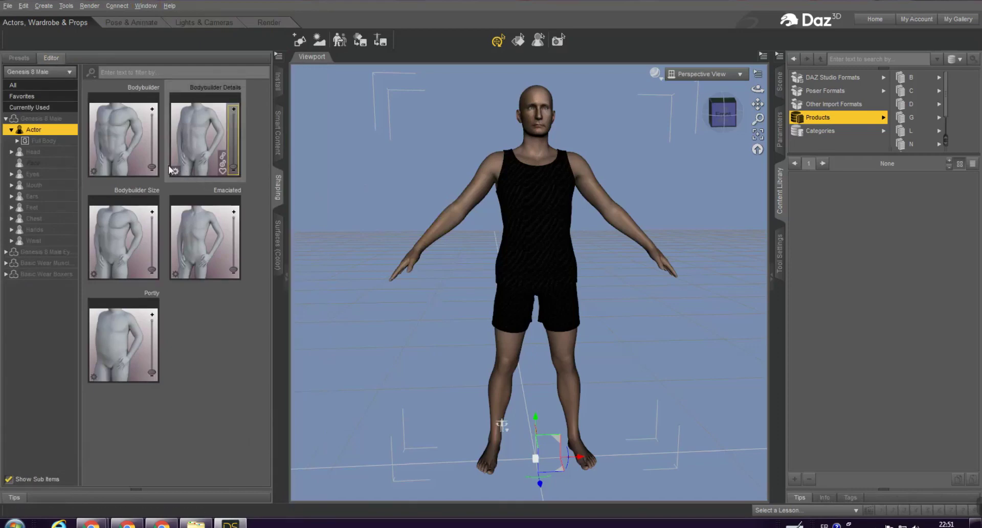
Try the Bodybuilder shape at 100% and 75%, and combine it with the Emaciated shape at 100%.
left_click_drag(153, 165, 154, 110)
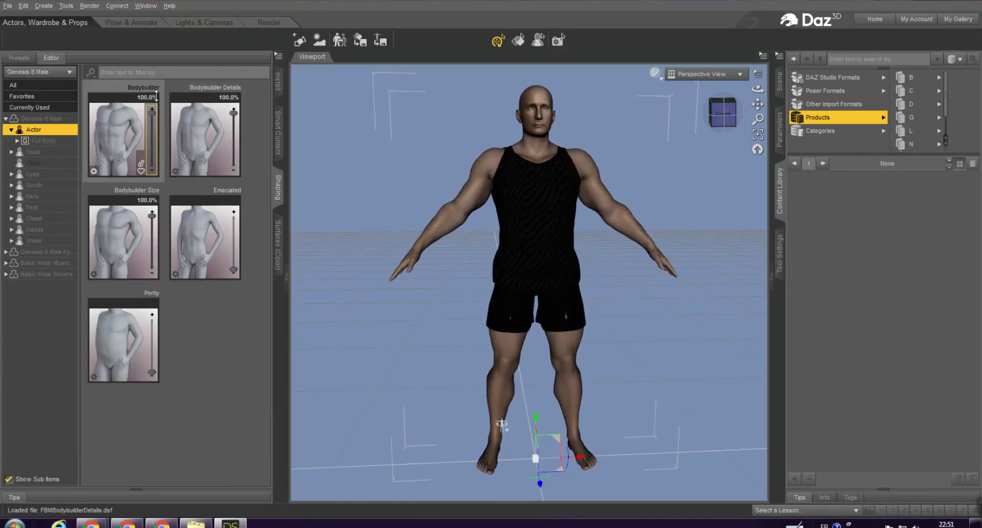
left_click_drag(154, 110, 152, 127)
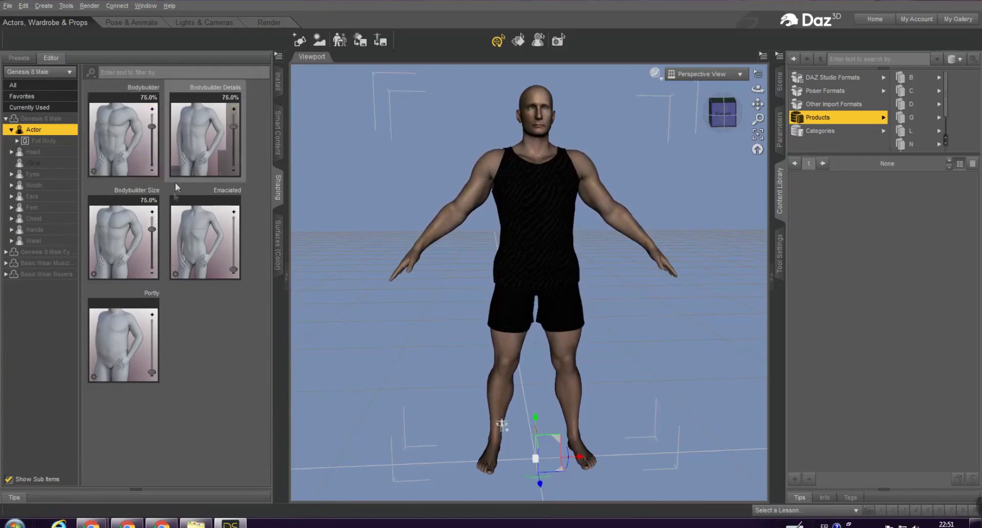
left_click_drag(233, 274, 239, 200)
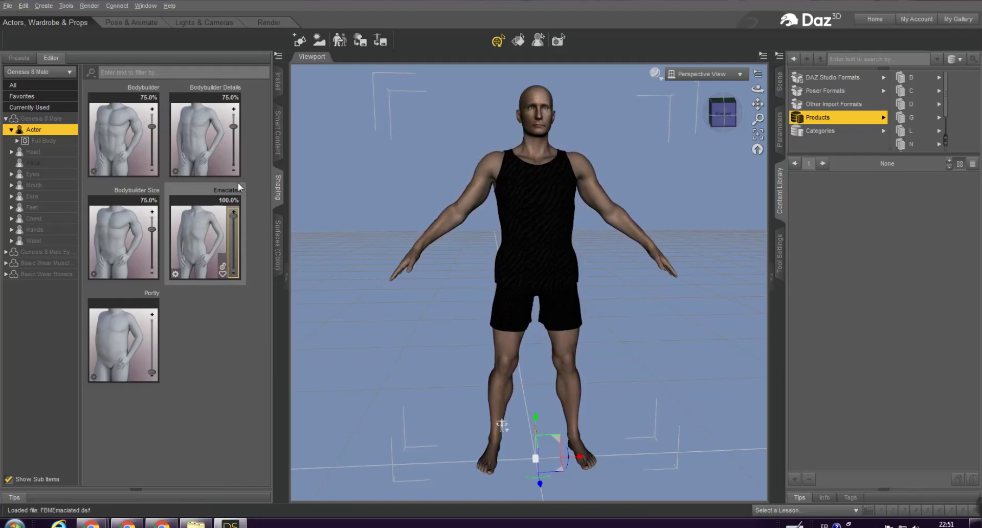
Set the figure's Bodybuilder shape to 100%, clear the Emaciated shape, and reduce Bodybuilder Details to 7.3%.
left_click_drag(151, 125, 154, 96)
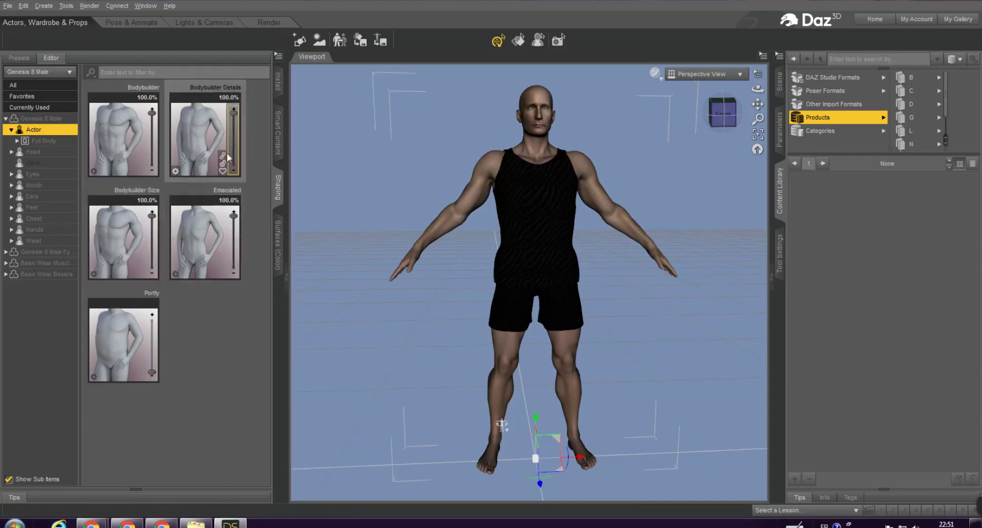
left_click_drag(234, 215, 242, 273)
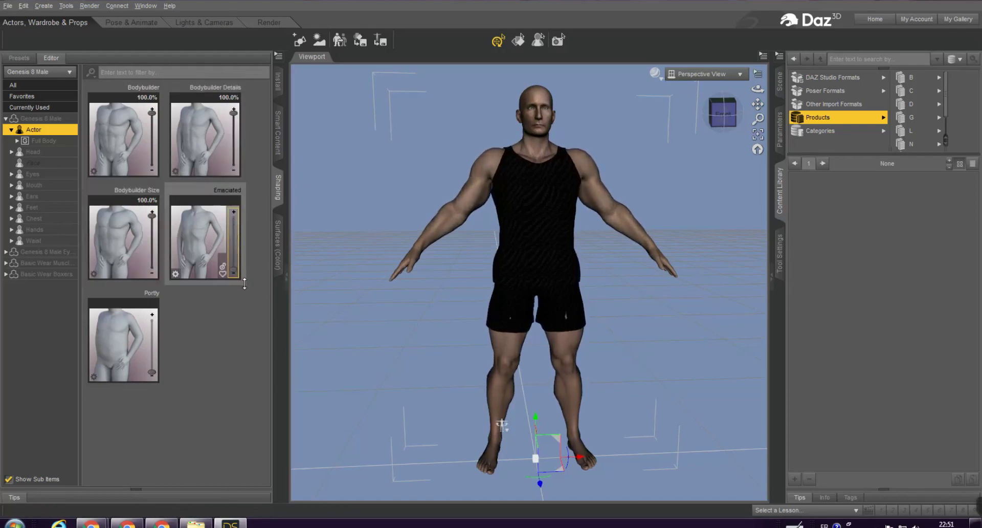
left_click_drag(233, 110, 235, 162)
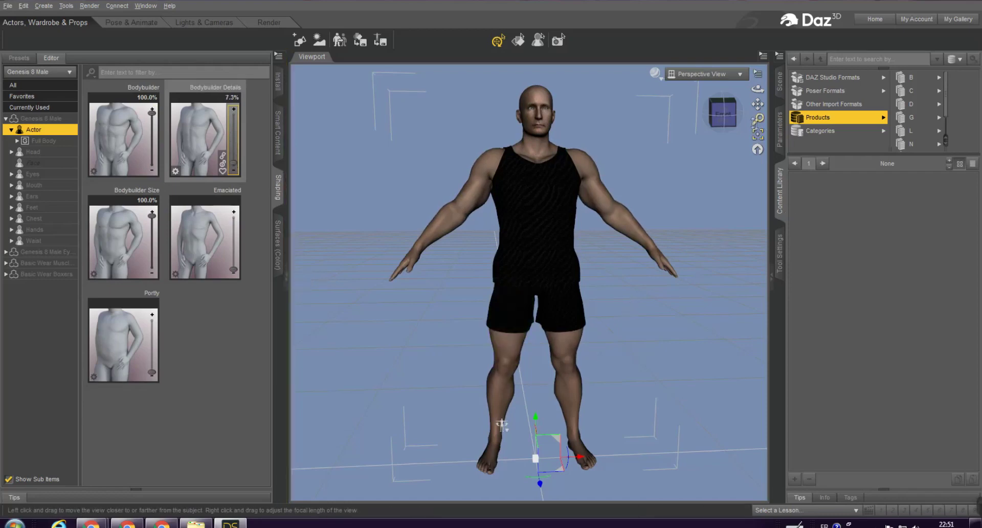
left_click_drag(727, 119, 664, 147)
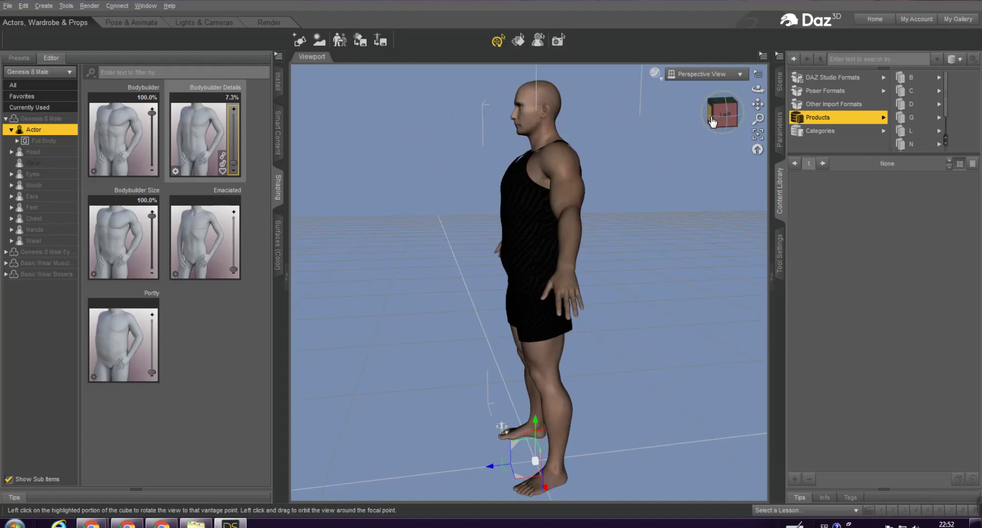
left_click_drag(716, 119, 731, 120)
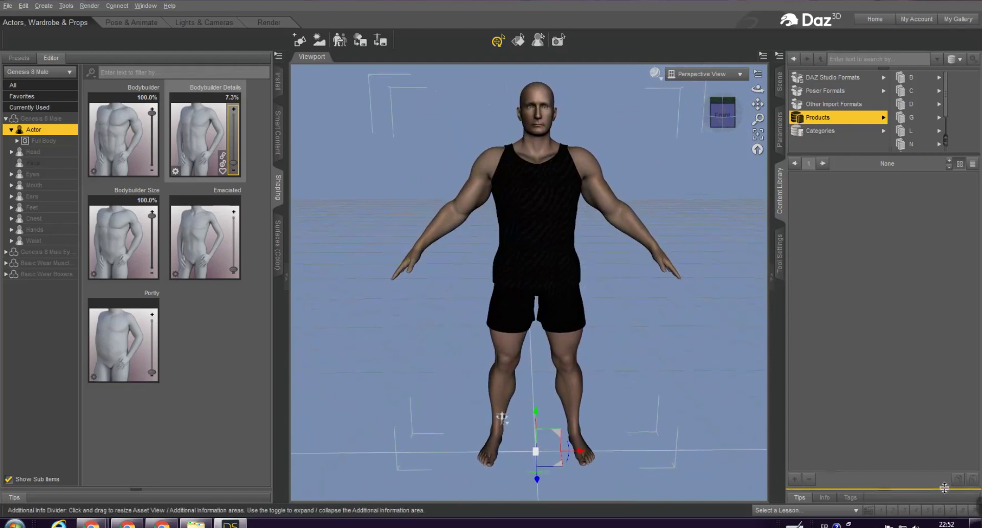
mouse_move(917, 509)
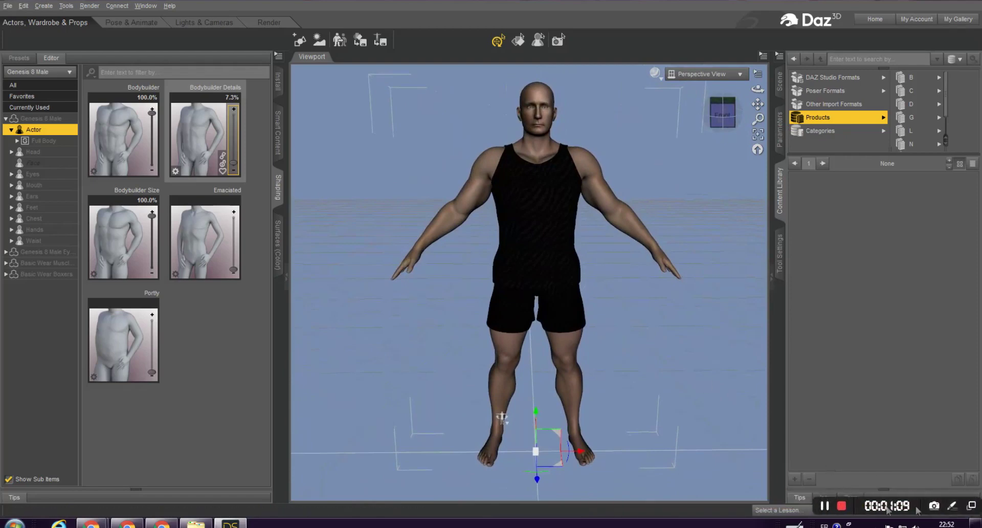